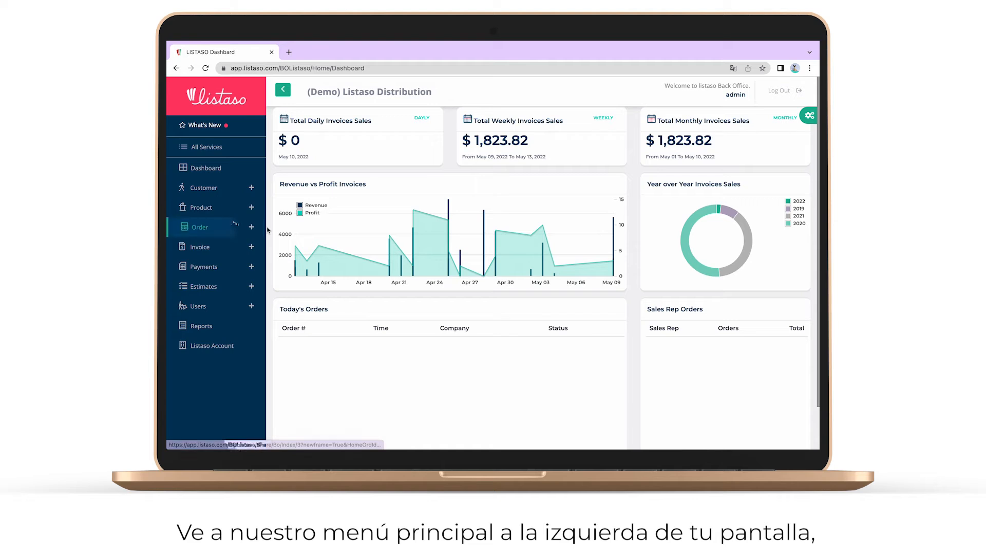
# - Open the Customers Price Level list from All Services
pyautogui.click(213, 149)
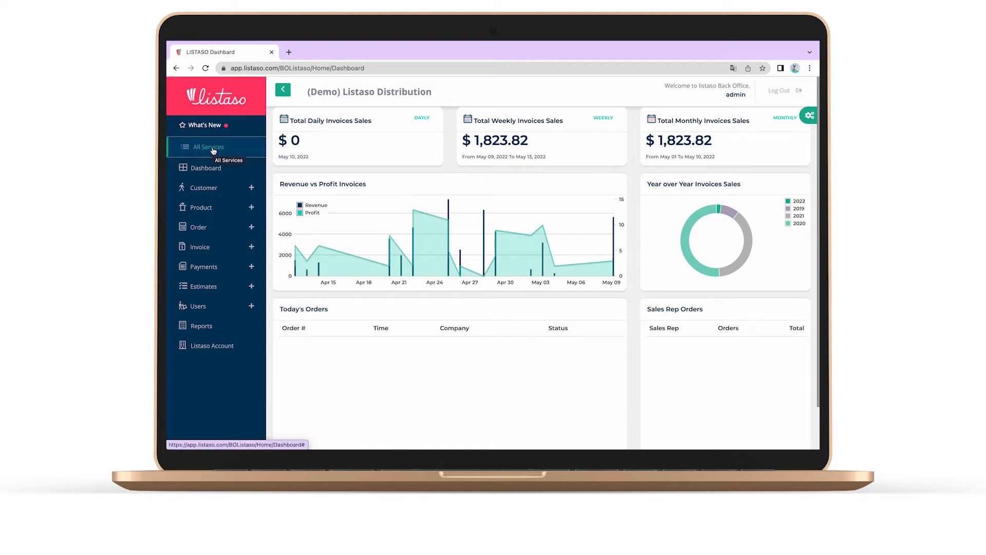
pyautogui.click(212, 149)
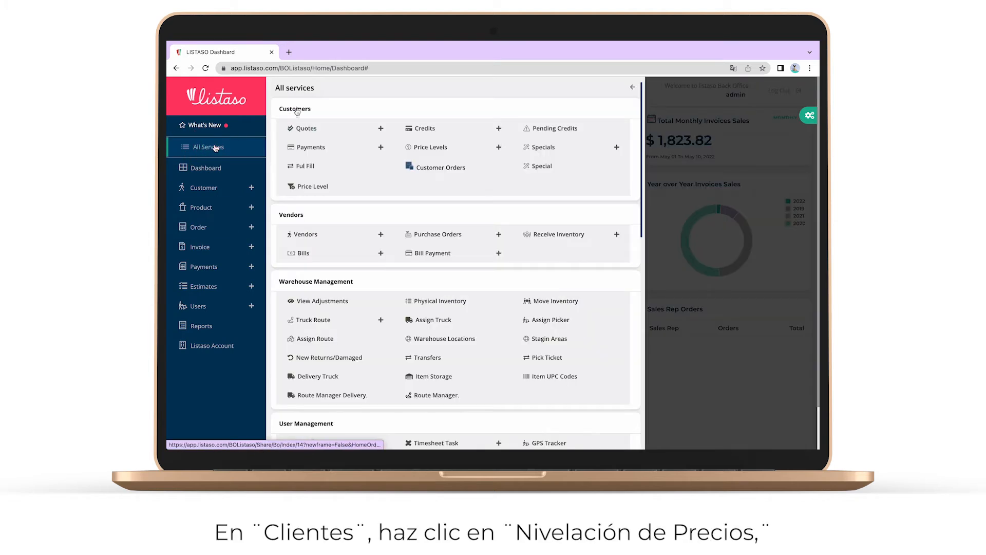
pyautogui.click(308, 187)
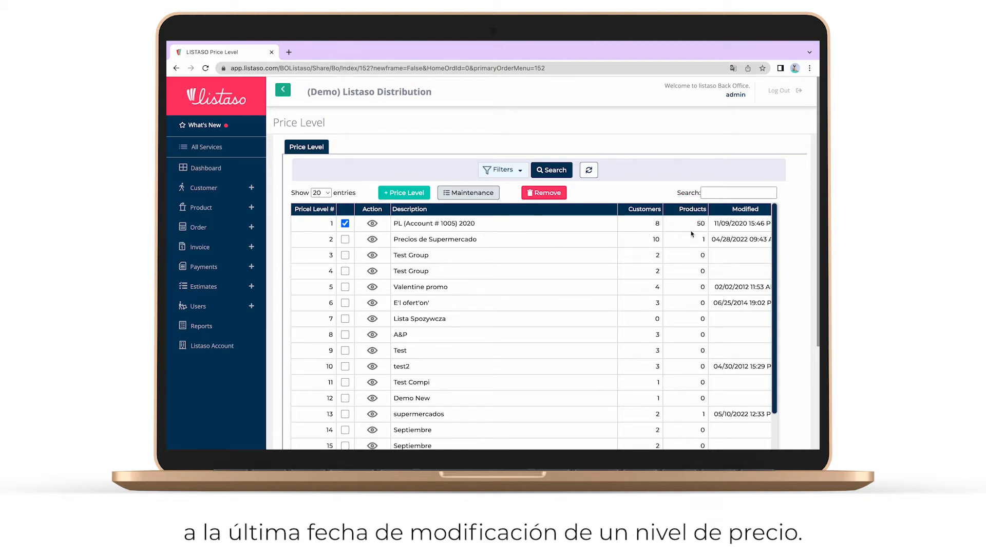
# - Review the price level table's columns and start a new price level
pyautogui.hscroll(5, 691, 234)
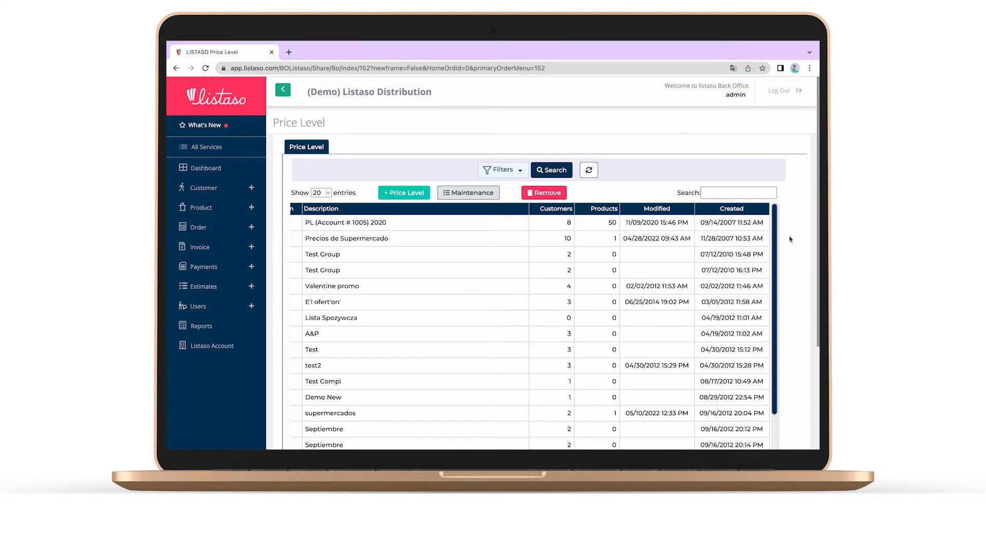
pyautogui.click(405, 193)
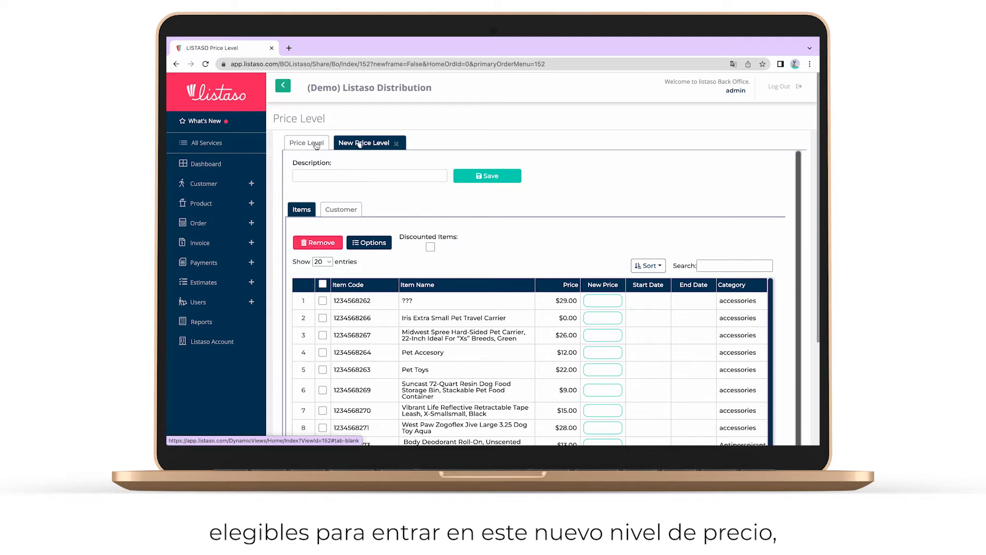
# - On page 6 of the items, tick item 106, Silk Heavy Whipping Cream
pyautogui.click(350, 141)
pyautogui.scroll(-2, 510, 246)
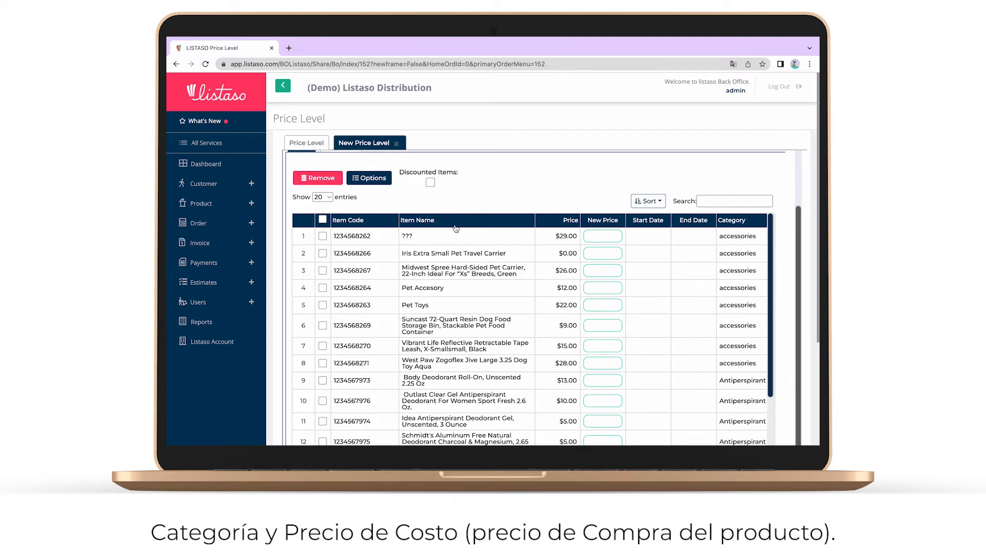
pyautogui.hscroll(5, 728, 253)
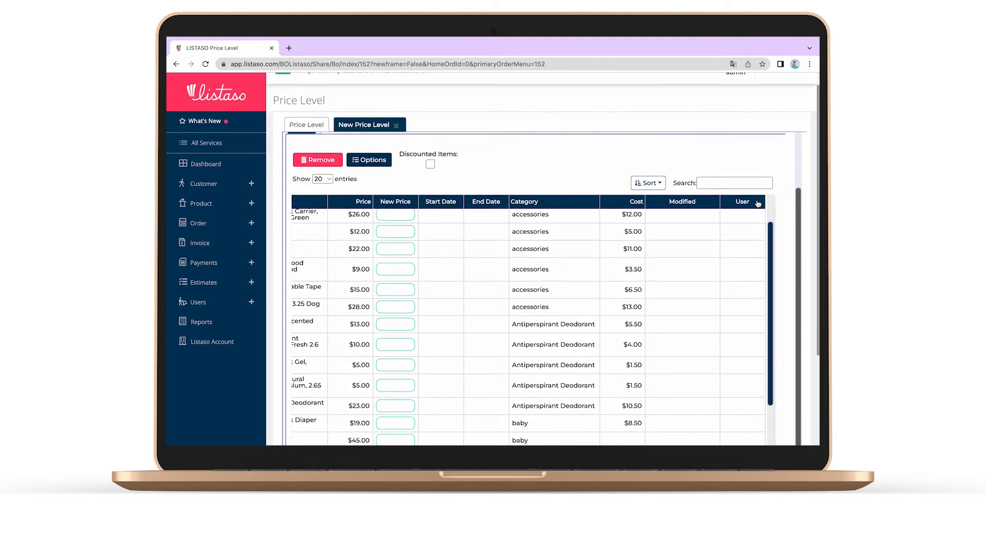
pyautogui.scroll(-5, 729, 253)
pyautogui.click(675, 357)
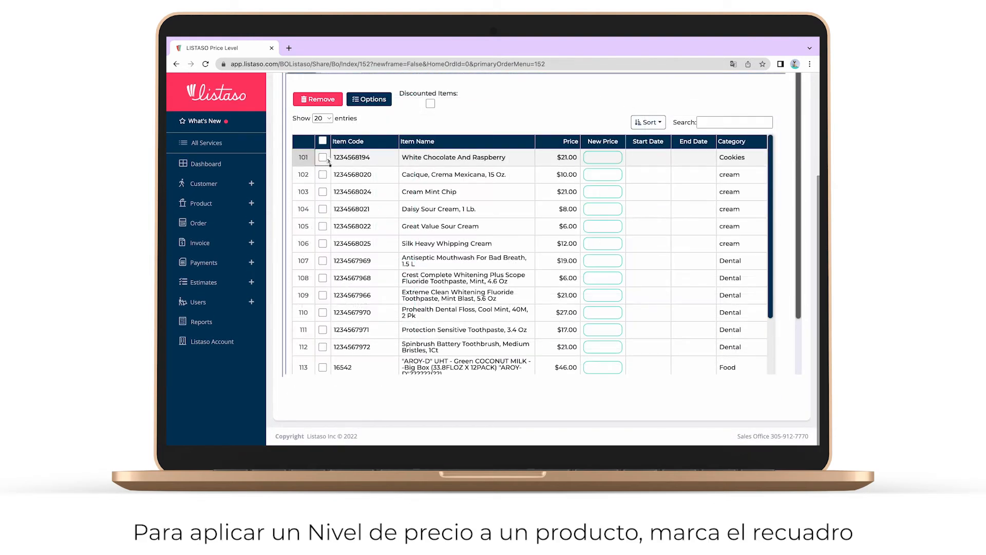
pyautogui.click(322, 243)
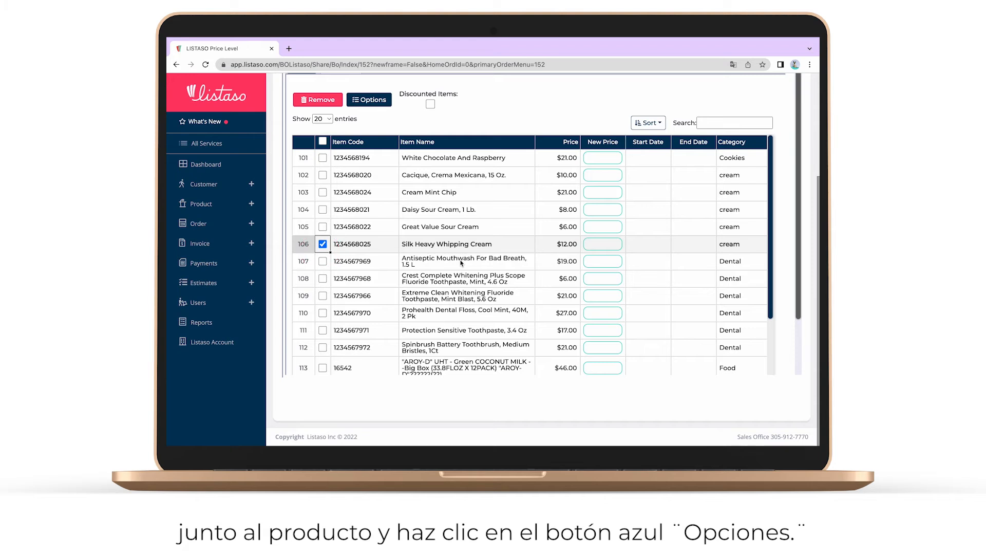
# - Set the pricing option dates to 05/03/2022 through 05/31/2022
pyautogui.click(372, 101)
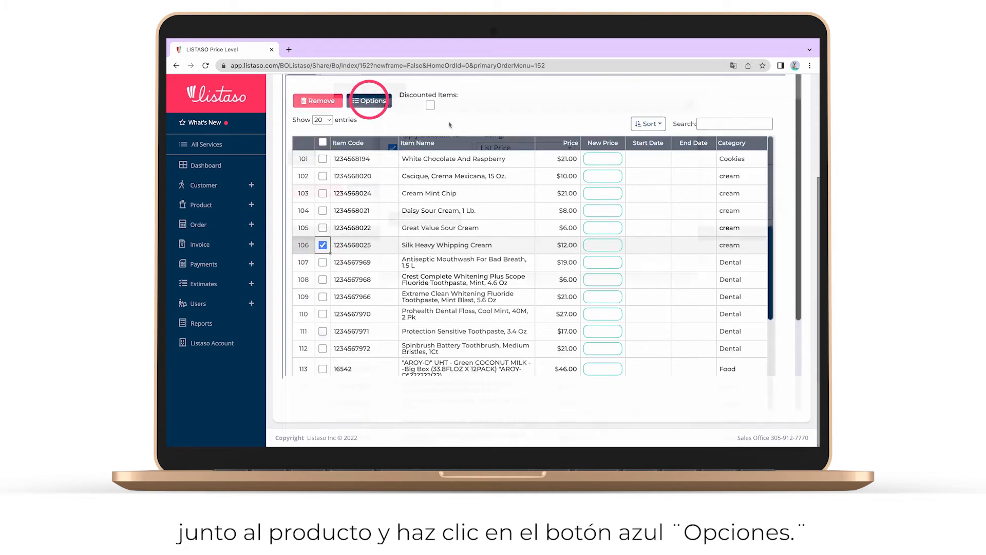
pyautogui.click(448, 192)
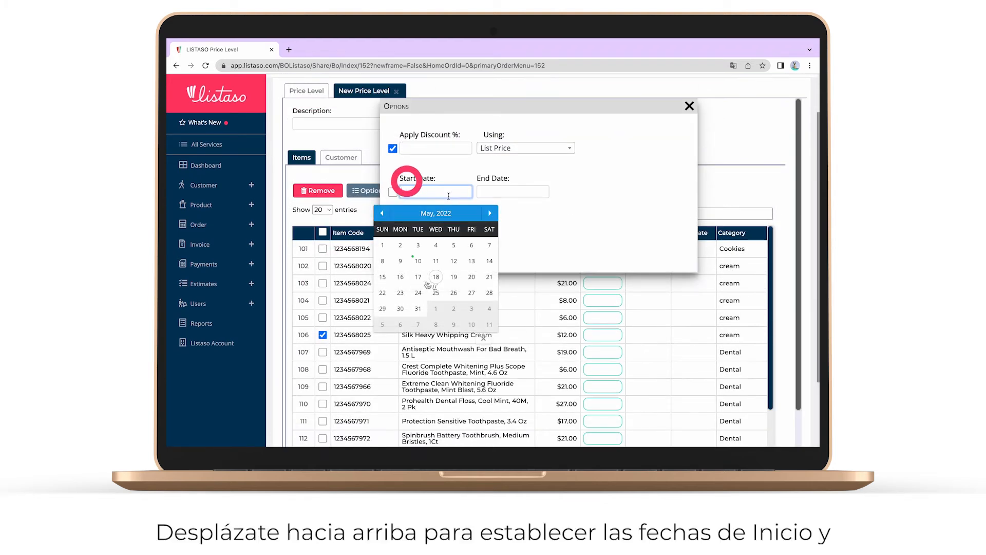
pyautogui.click(418, 245)
pyautogui.click(494, 191)
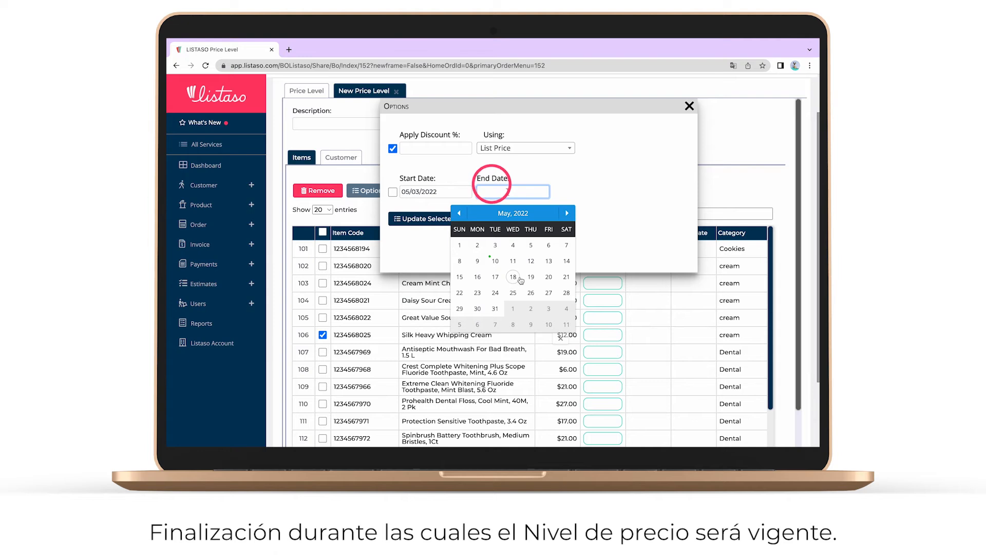
pyautogui.click(495, 308)
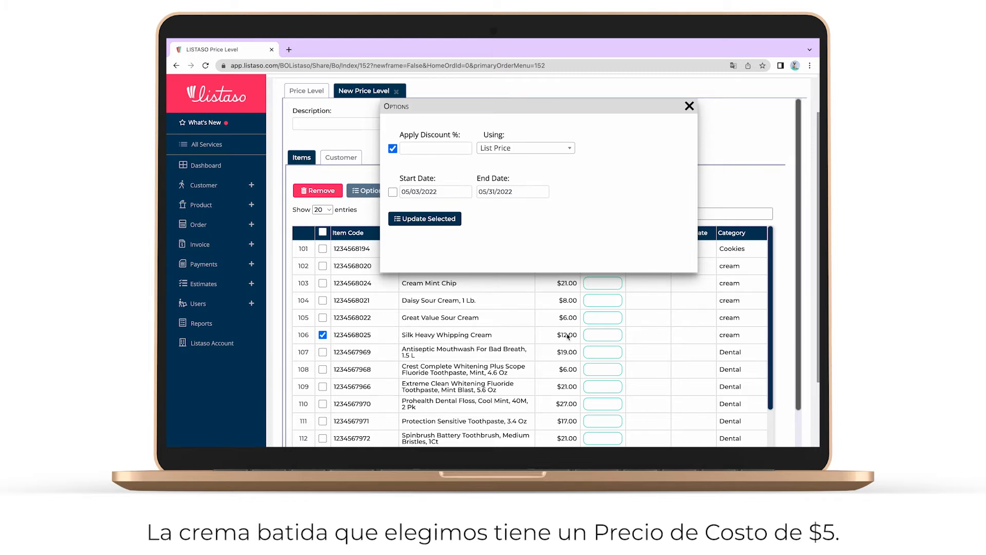
# - Apply a 15% increase over cost price, giving the whipping cream a 5.75 price
pyautogui.hscroll(8, 579, 376)
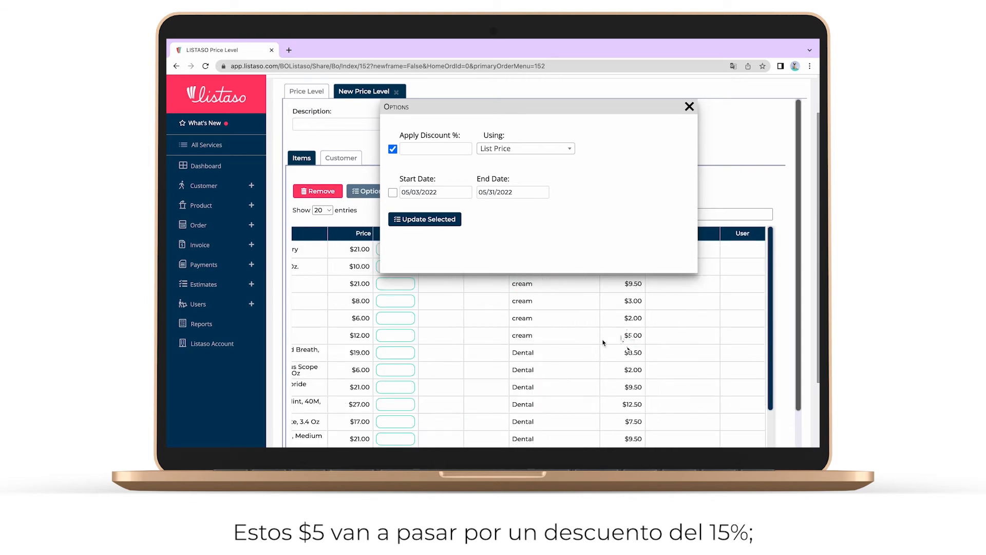
pyautogui.click(403, 149)
pyautogui.write('15')
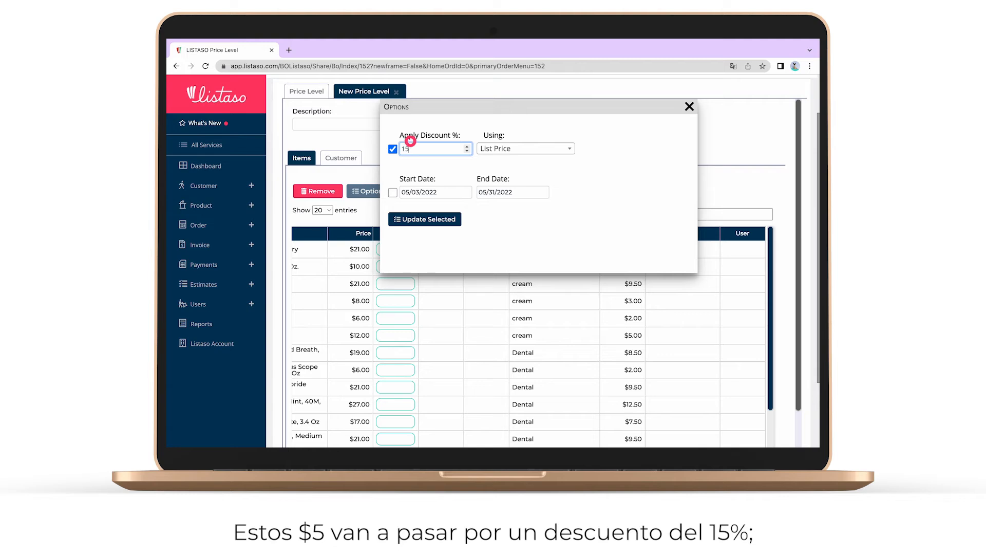
pyautogui.click(523, 148)
pyautogui.click(490, 190)
pyautogui.click(444, 221)
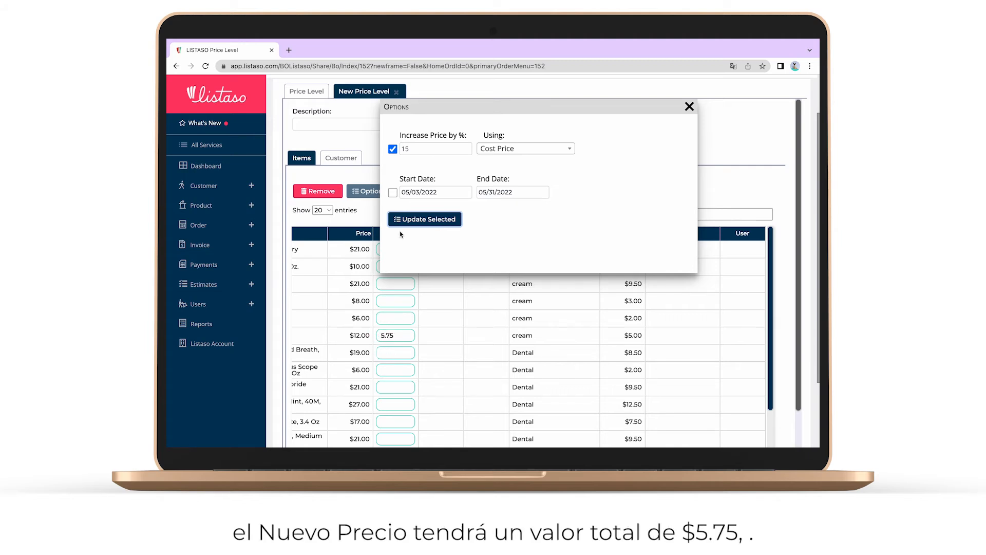
pyautogui.doubleClick(391, 335)
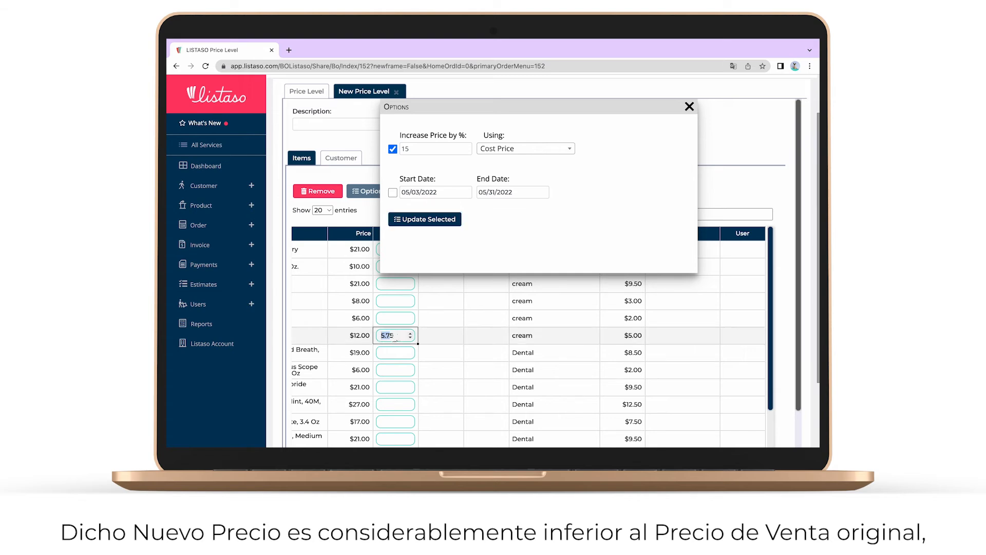
pyautogui.click(401, 337)
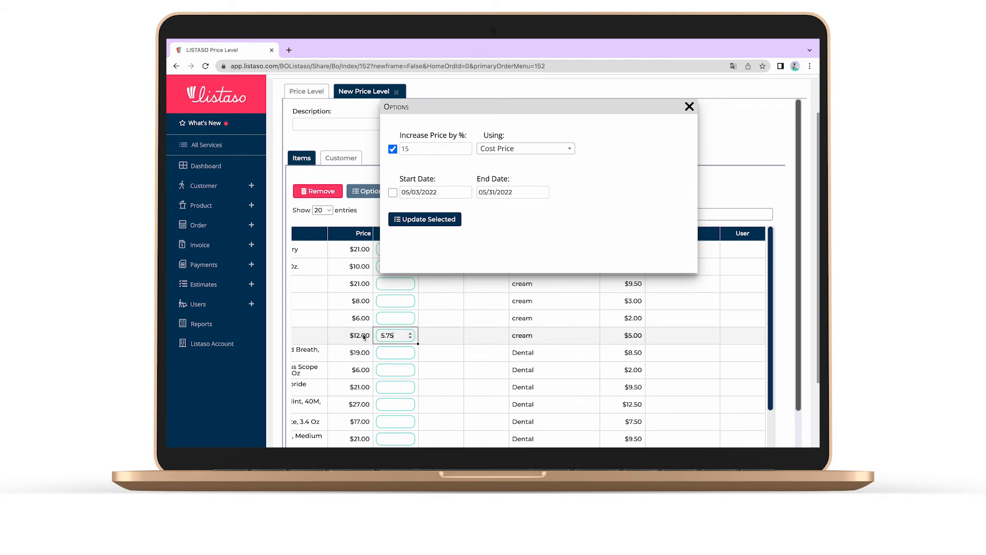
# - Rebase the 15% on List Price, repricing the cream to 10.20, then close Options
pyautogui.click(540, 148)
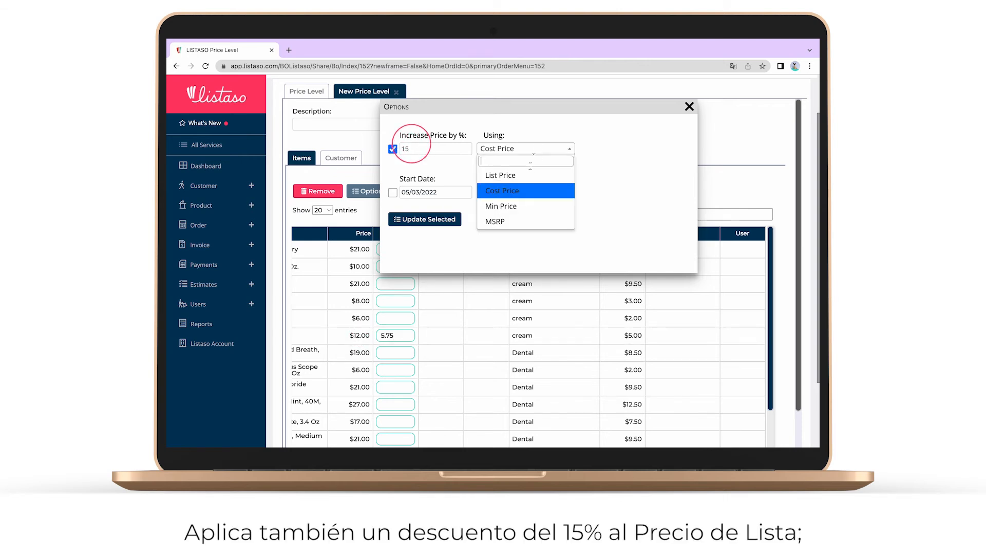
pyautogui.click(529, 172)
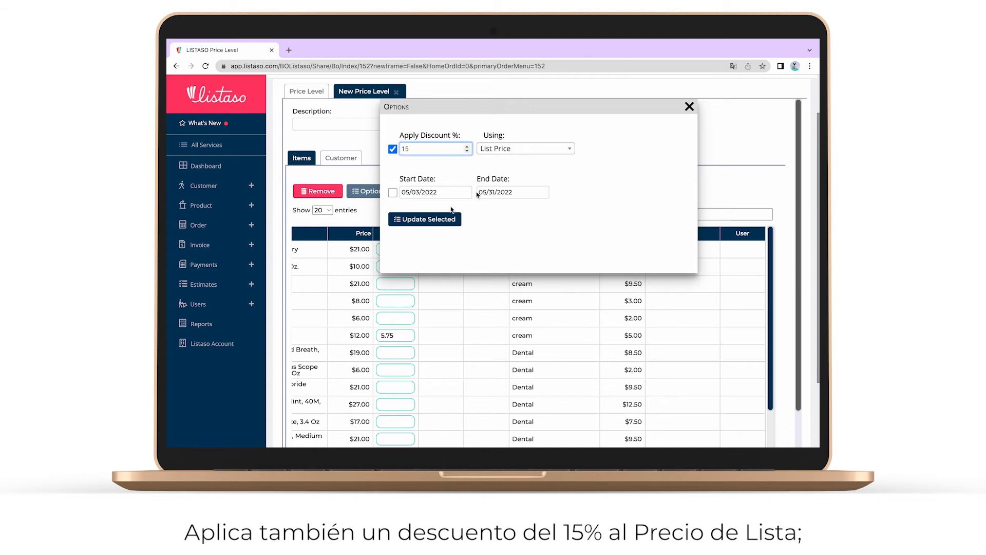
pyautogui.click(438, 220)
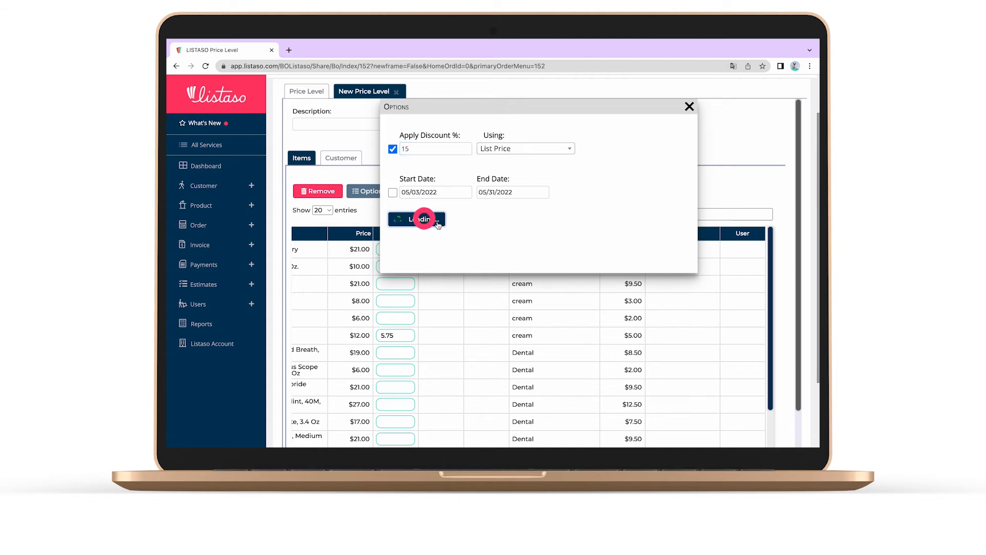
pyautogui.click(389, 335)
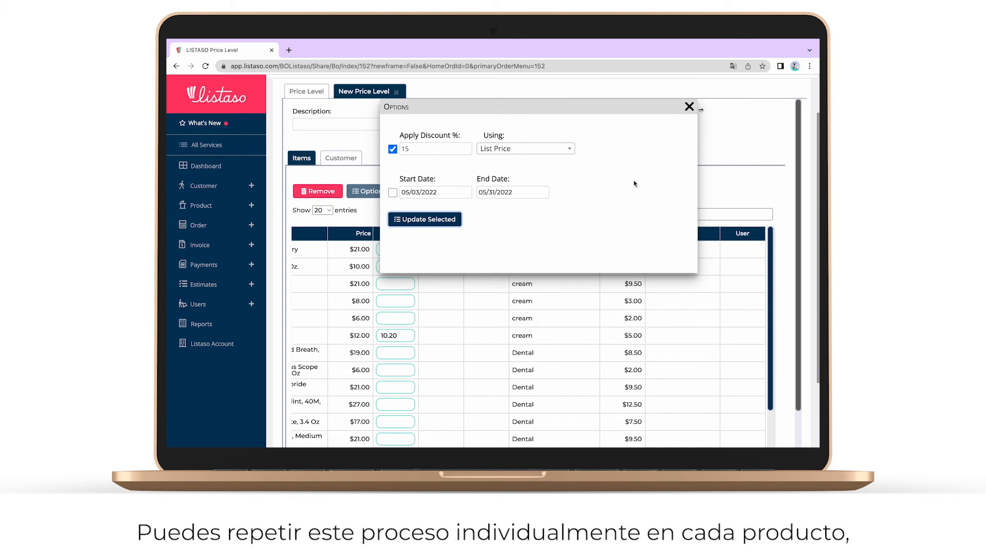
pyautogui.click(689, 107)
# - Tick items 101 through 105 alongside the whipping cream
pyautogui.hscroll(-5, 449, 353)
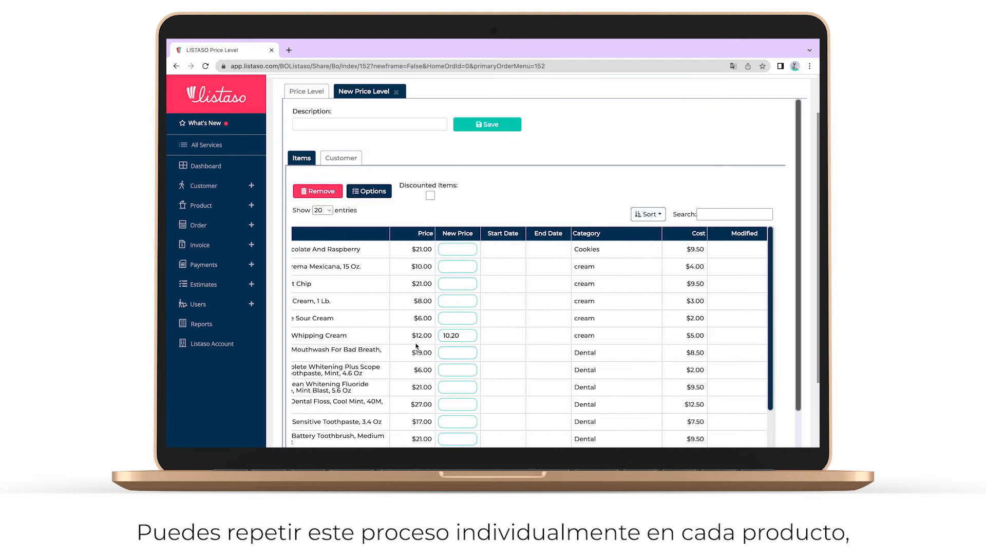
pyautogui.click(438, 336)
pyautogui.hscroll(-2, 438, 336)
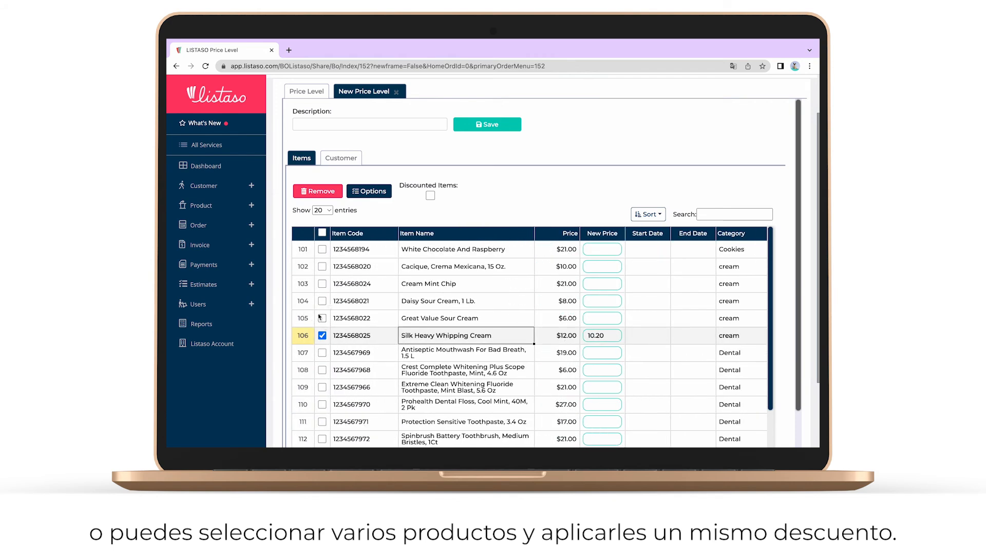
pyautogui.click(322, 249)
pyautogui.click(322, 266)
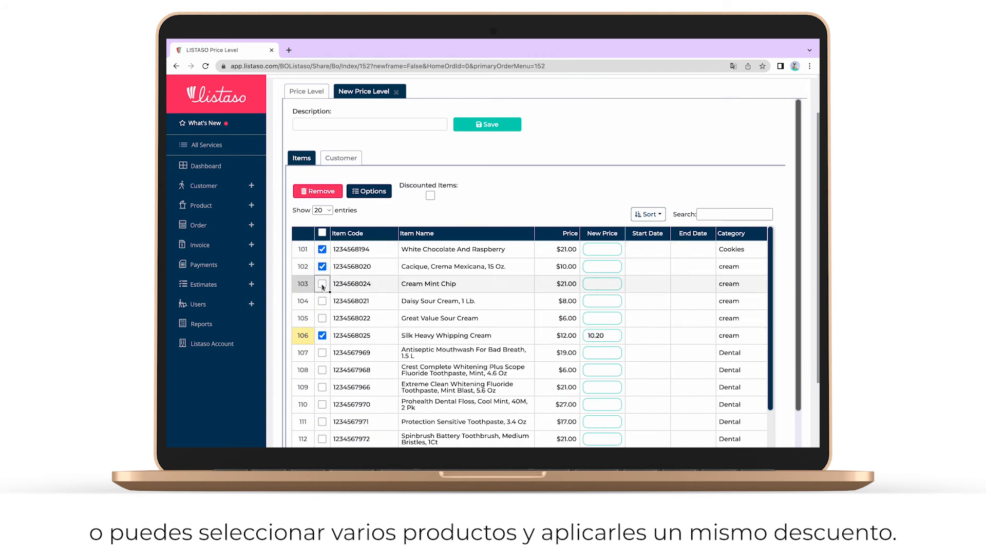
pyautogui.click(322, 284)
pyautogui.click(323, 306)
pyautogui.click(322, 318)
pyautogui.click(322, 301)
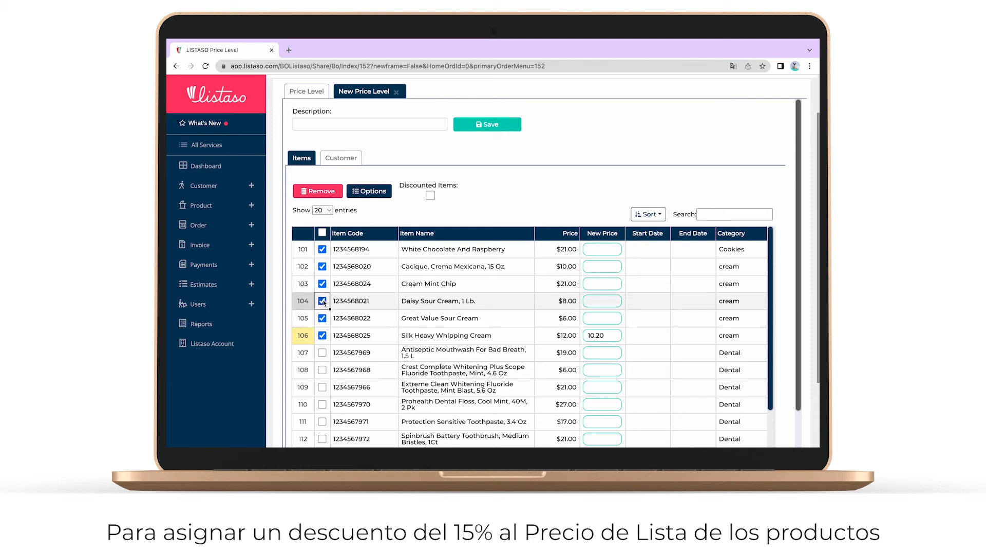
# - Apply the 15% discount, valid 05/03/2022–05/31/2022, to the ticked items
pyautogui.click(369, 191)
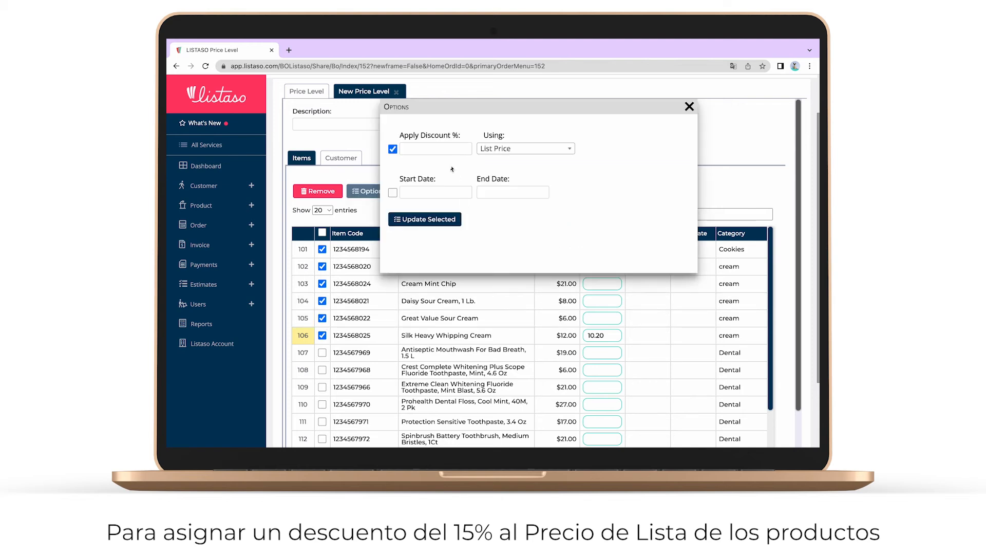
pyautogui.click(435, 148)
pyautogui.write('15')
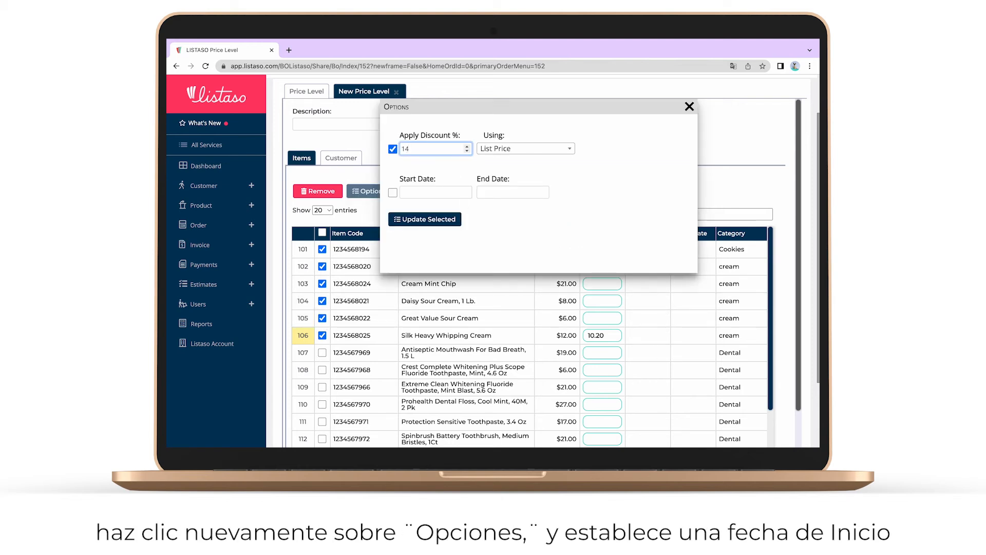
pyautogui.click(408, 192)
pyautogui.click(417, 248)
pyautogui.click(489, 193)
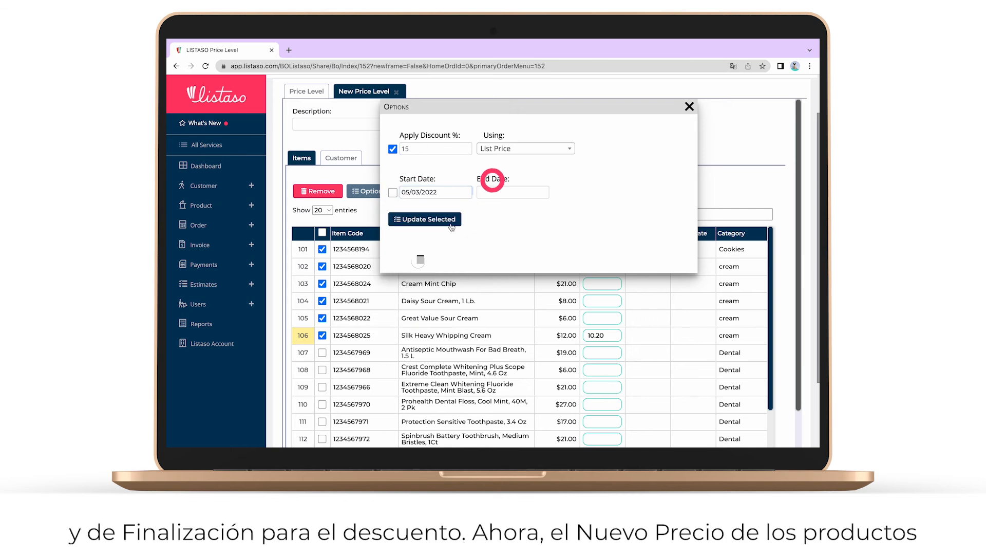
pyautogui.click(495, 309)
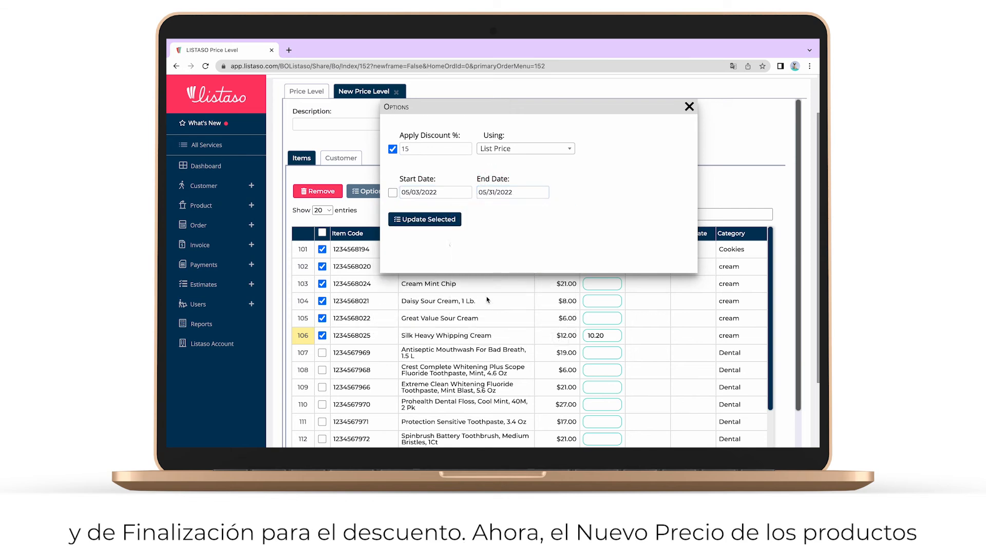
pyautogui.click(446, 218)
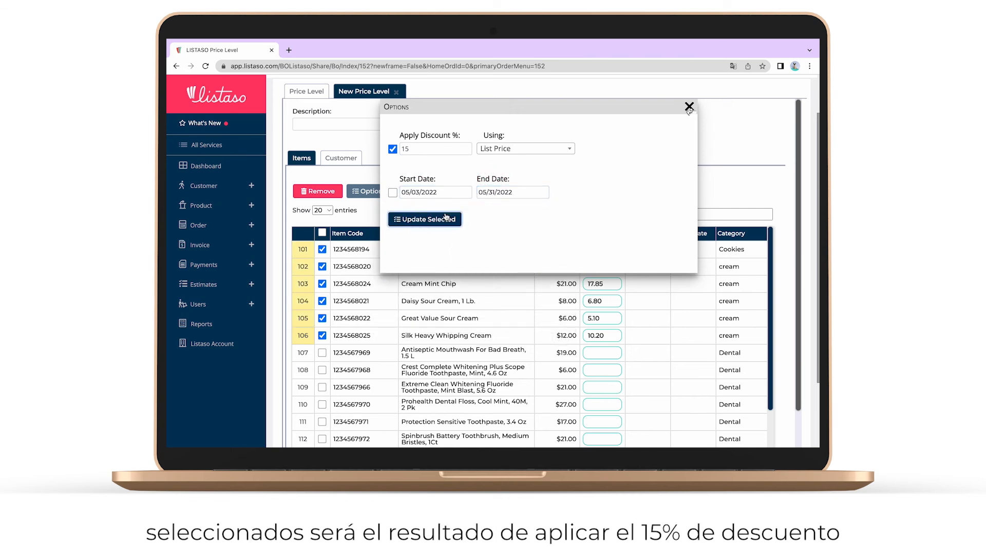
pyautogui.click(690, 107)
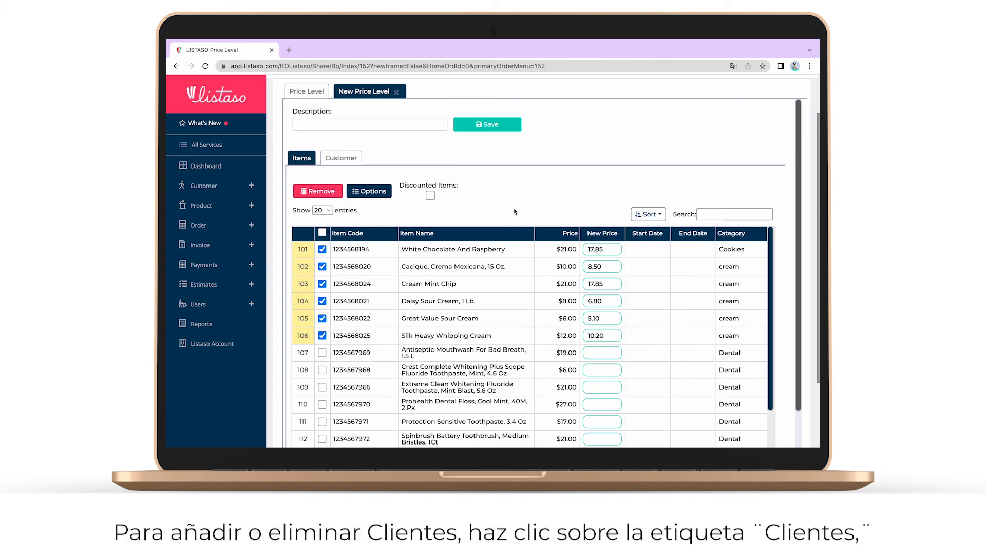
# - Name the price level 'promo' and save it
pyautogui.click(353, 160)
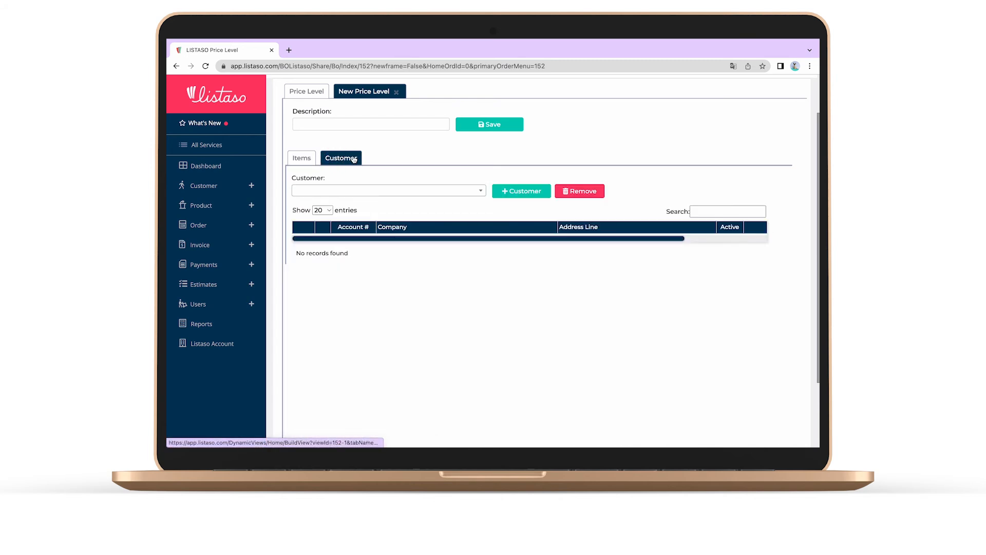
pyautogui.click(302, 124)
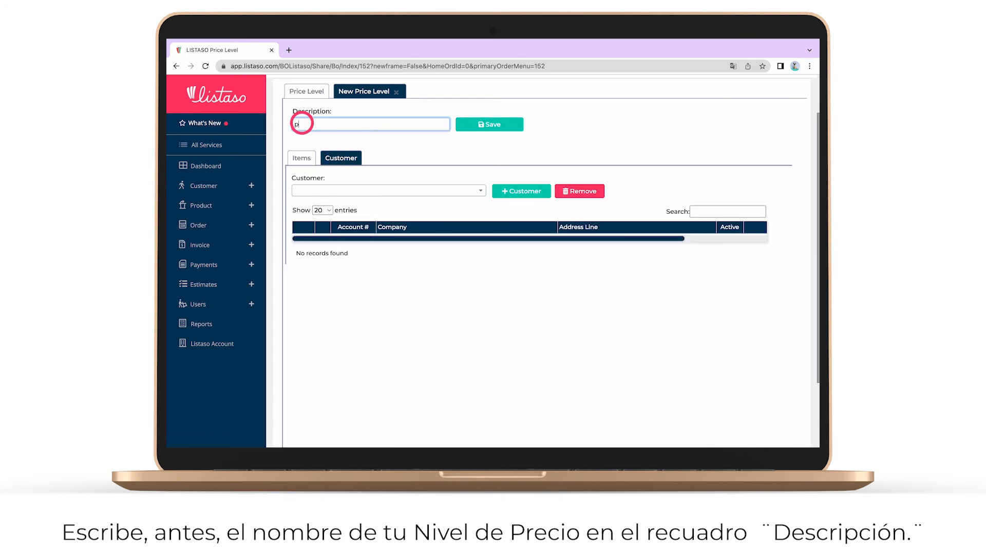
pyautogui.write('promo')
pyautogui.press('Return')
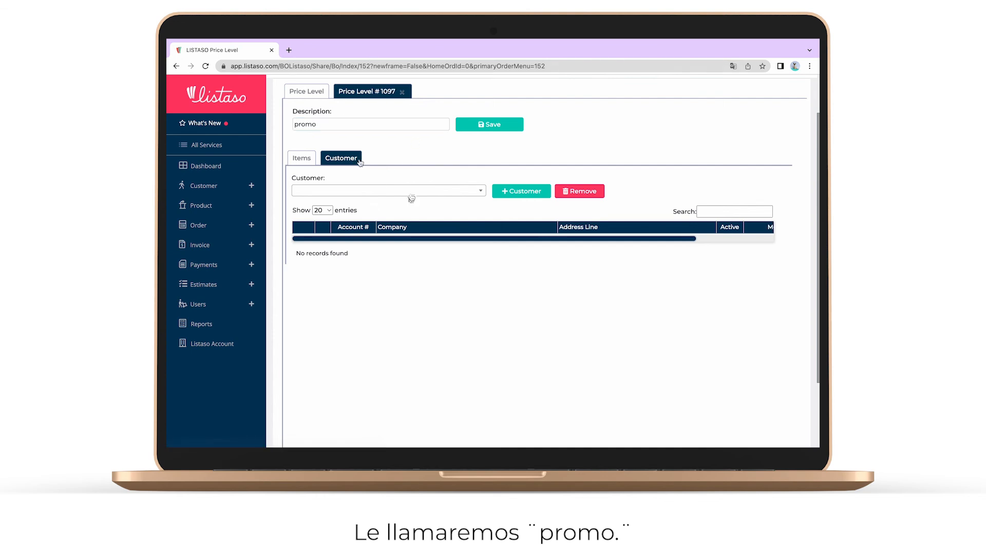
# - Assign customer Doe to the promo price level
pyautogui.click(413, 192)
pyautogui.click(480, 191)
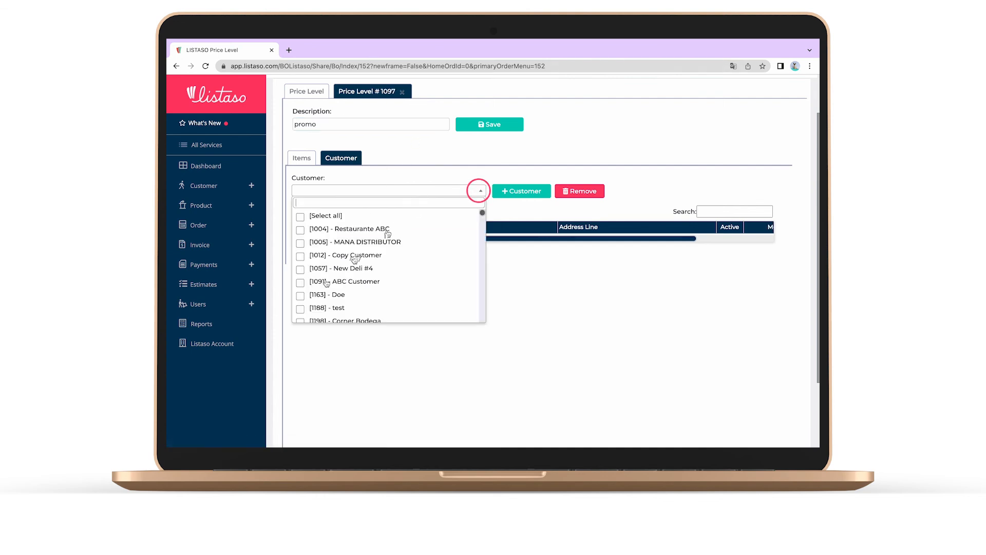
pyautogui.click(300, 295)
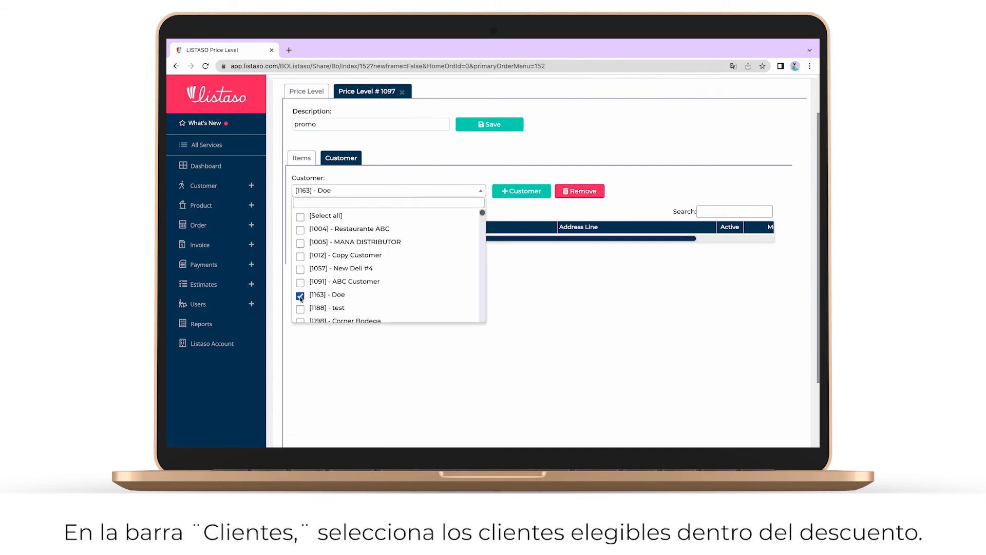
pyautogui.click(465, 194)
pyautogui.click(504, 191)
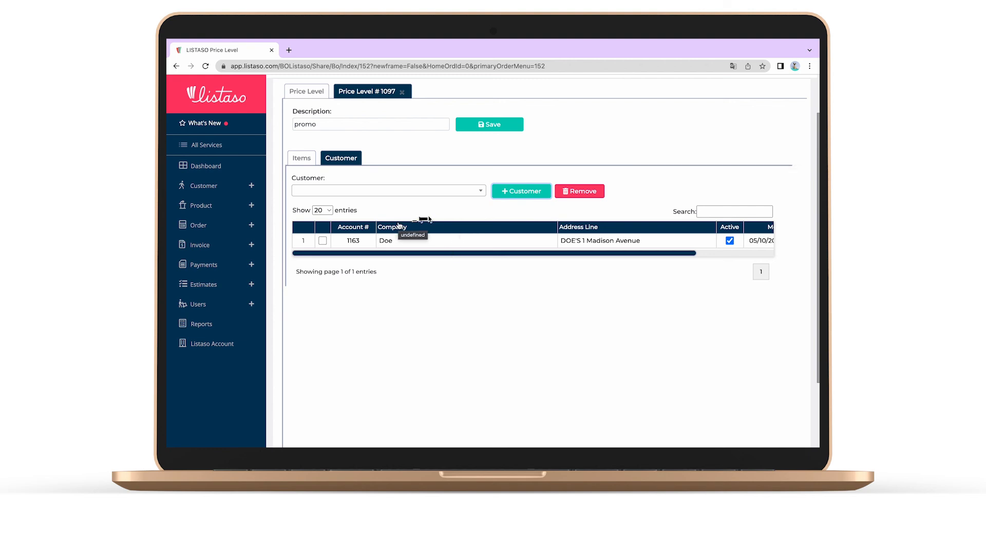
# - Remove Doe, then show all items and remove the Midwest Spree pet carrier and Pet Accesory
pyautogui.click(322, 240)
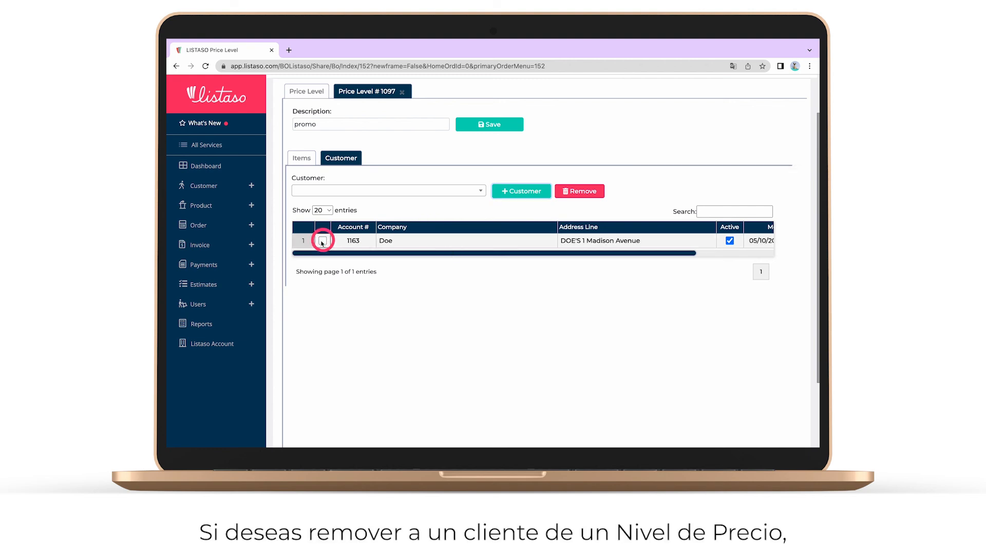
pyautogui.click(581, 192)
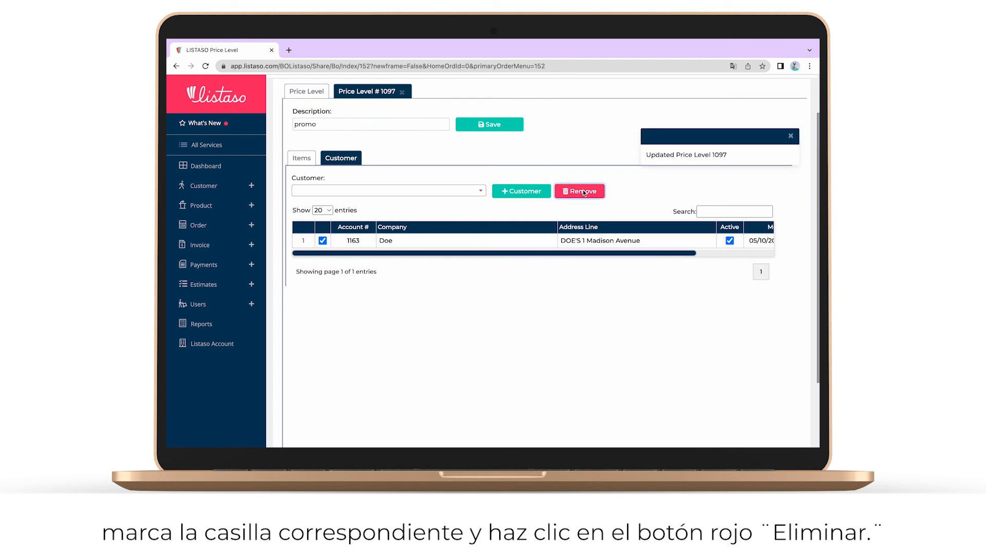
pyautogui.click(302, 158)
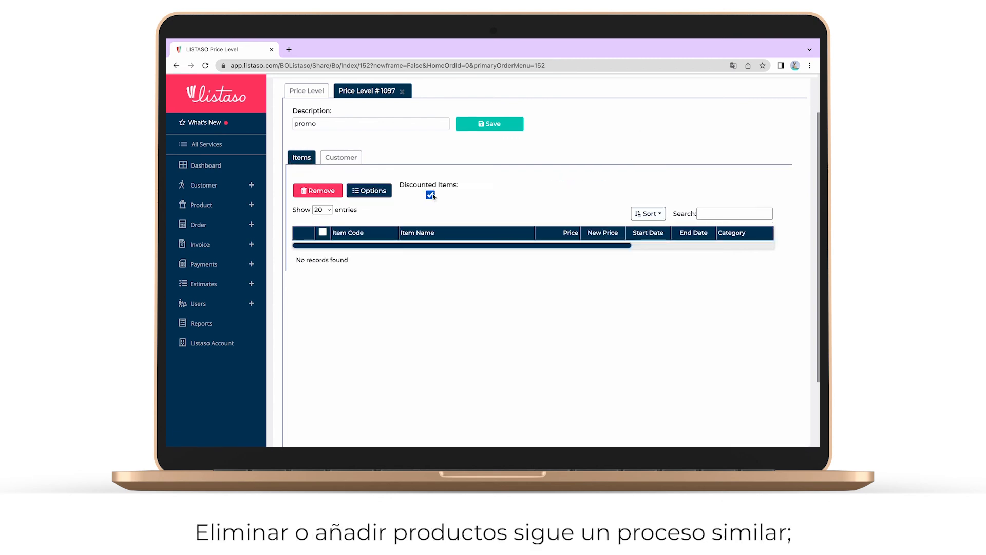
pyautogui.click(430, 195)
pyautogui.click(431, 196)
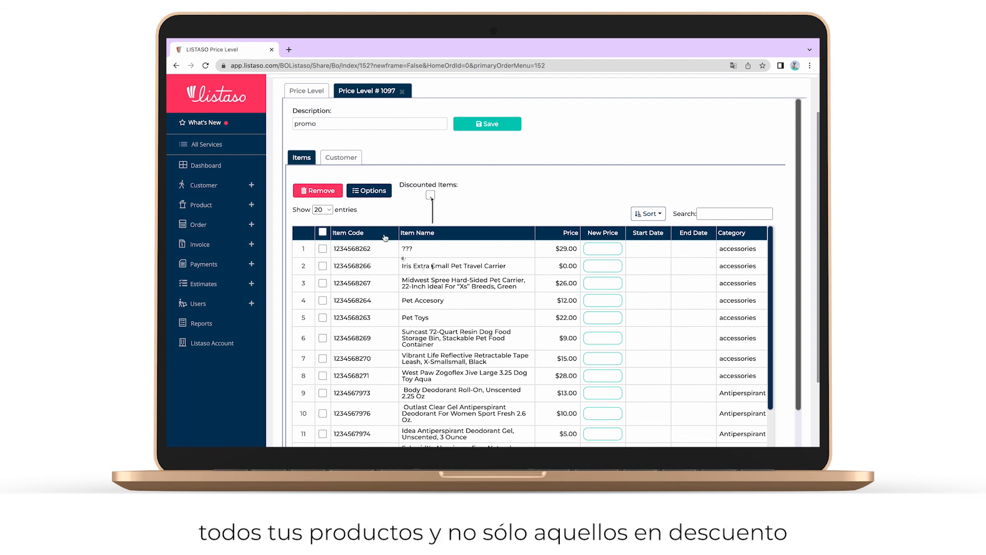
pyautogui.click(323, 283)
pyautogui.click(322, 301)
pyautogui.click(332, 196)
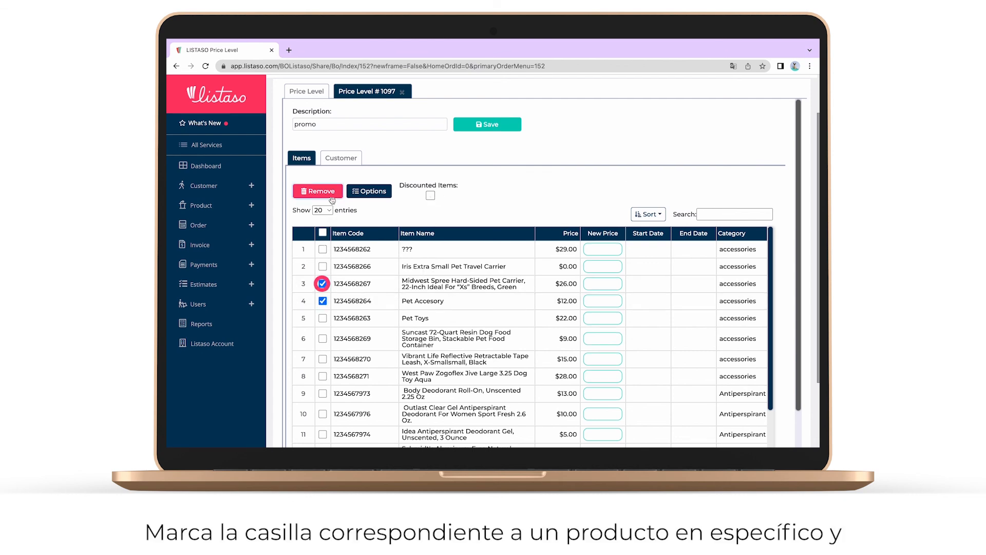